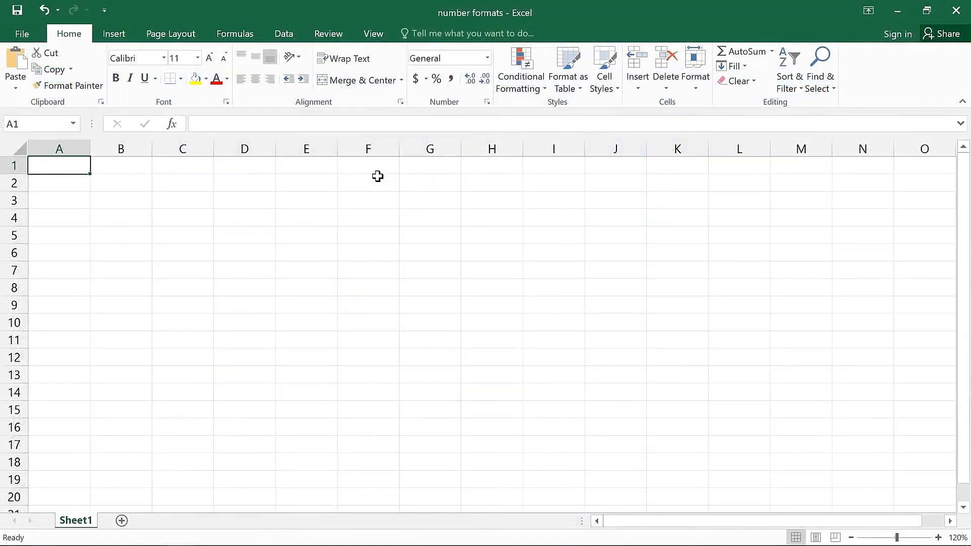
- Enter the date 1/1/2015 in cell E1 and apply the Long Date format to it
click(323, 169)
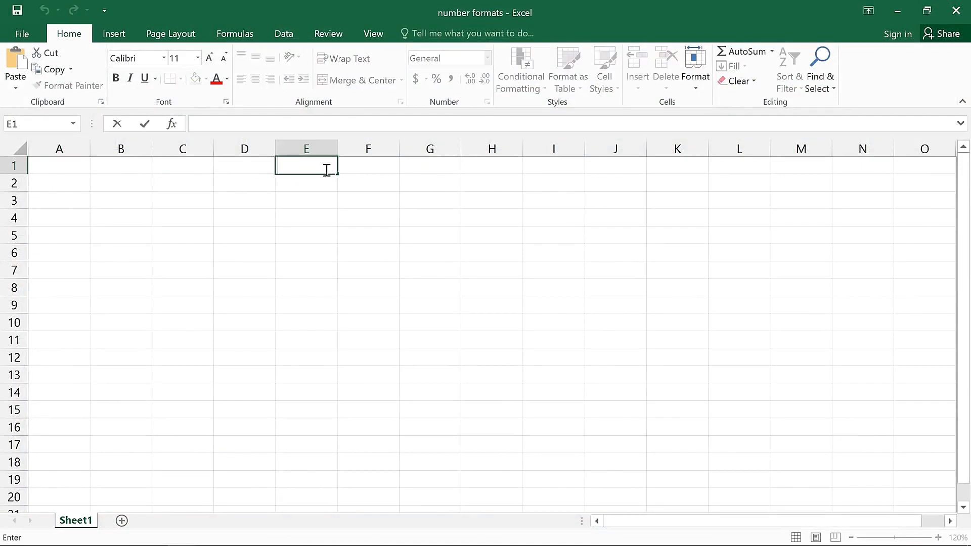
text(1/1/2015)
key(ctrl+Return)
key(Down)
click(326, 169)
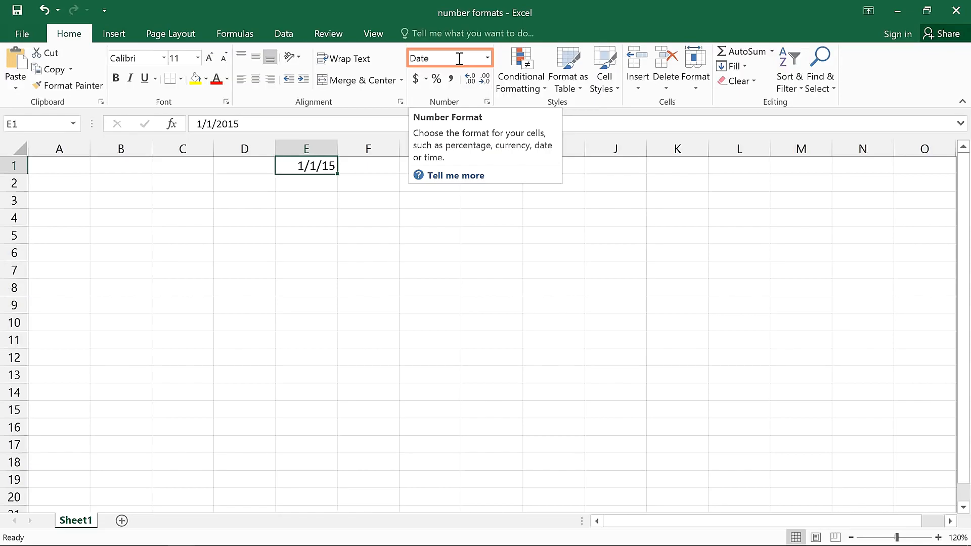
click(487, 61)
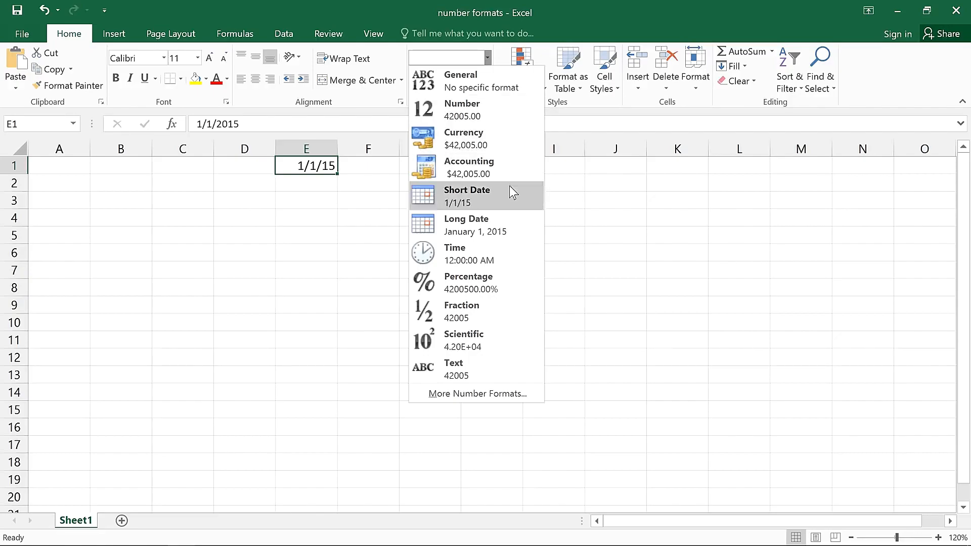
click(517, 224)
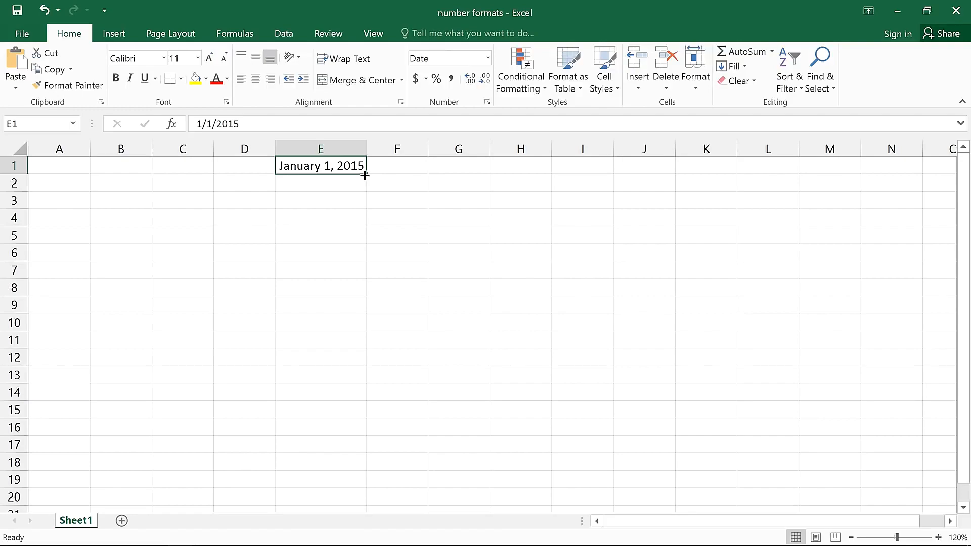
- Fill the date series from E1 down through E15 and widen column E to fit the longer dates
drag(365, 175, 369, 418)
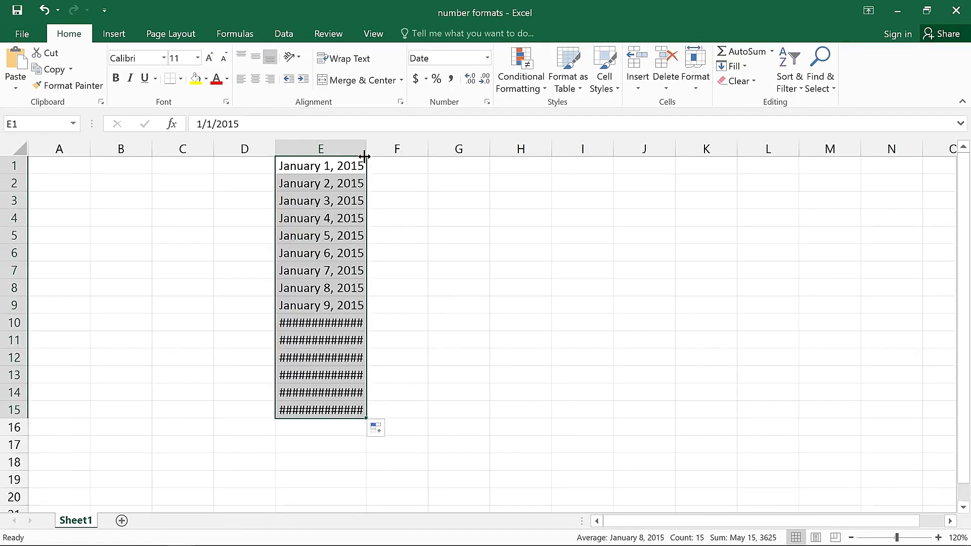
drag(366, 149, 387, 150)
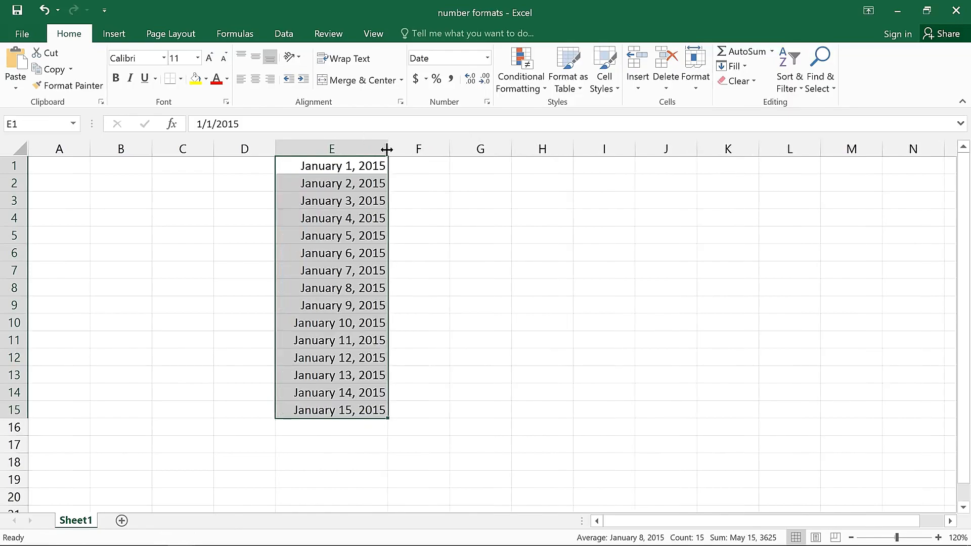
- Enter January 1st in cell G1, try filling it down through G7, and undo the fill
click(410, 165)
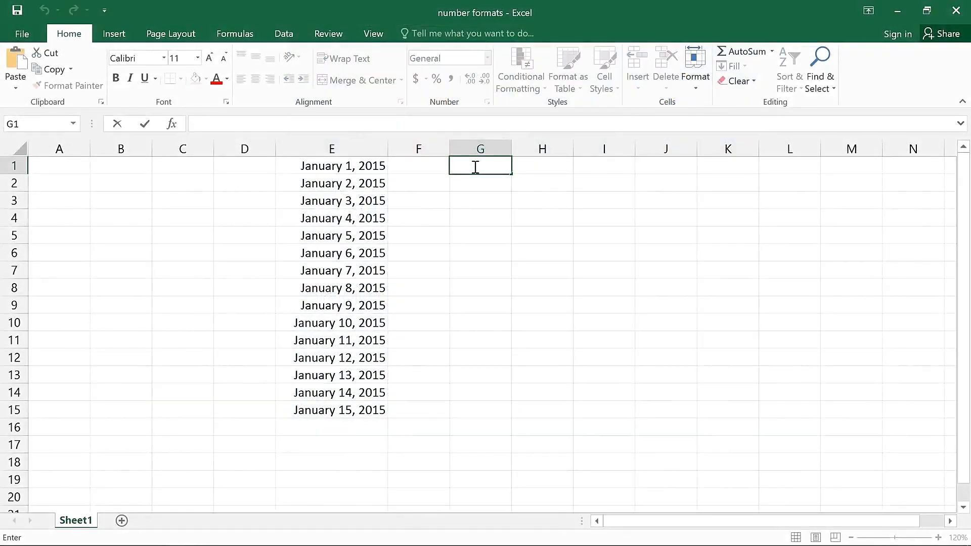
text(January 1st)
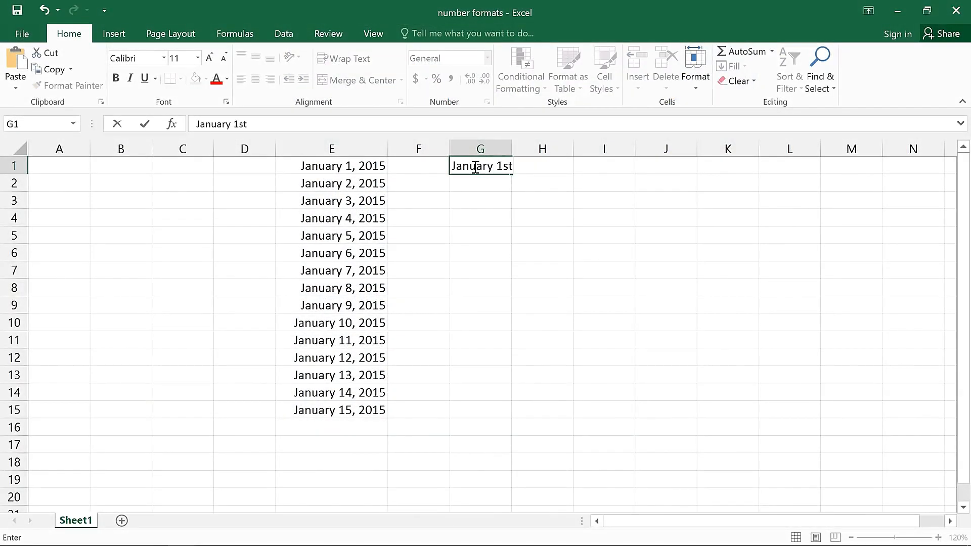
key(Return)
click(474, 167)
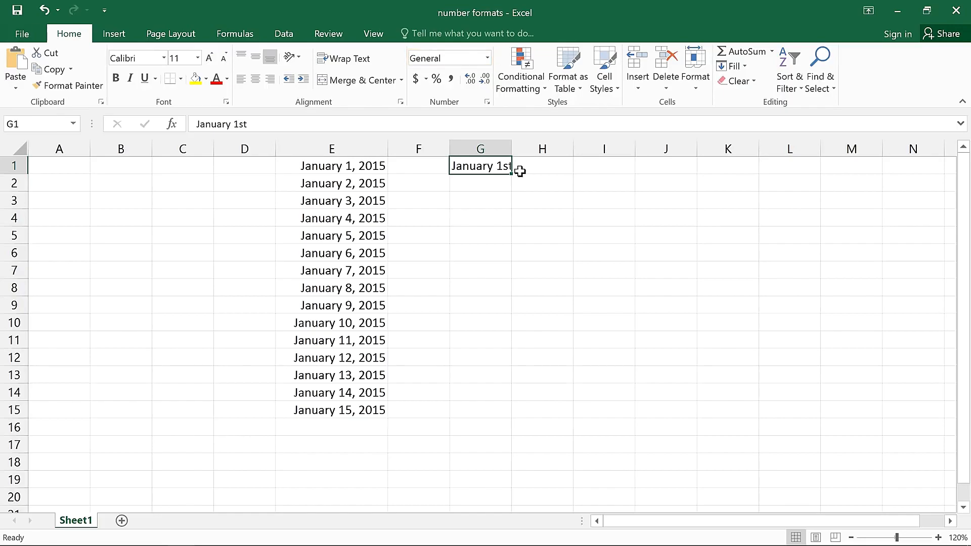
drag(511, 173, 514, 279)
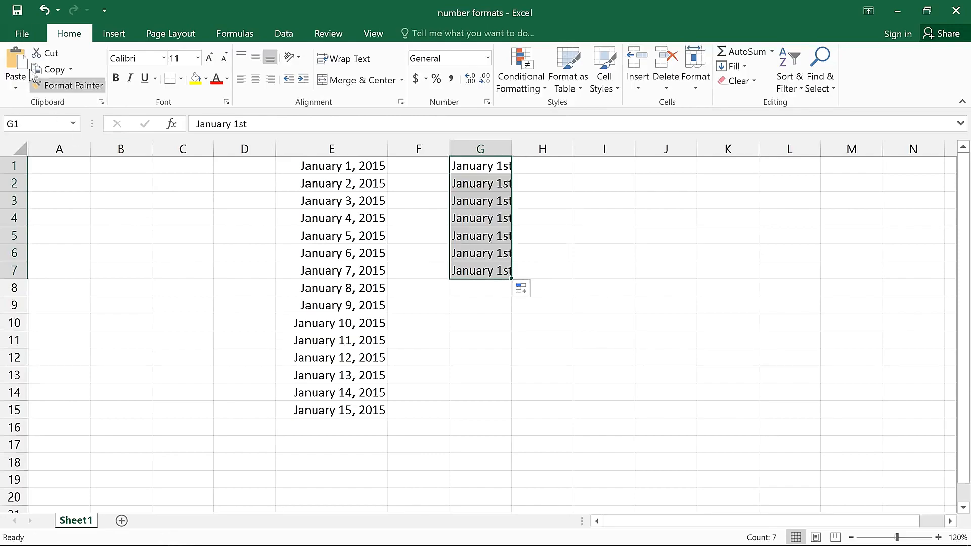
click(35, 12)
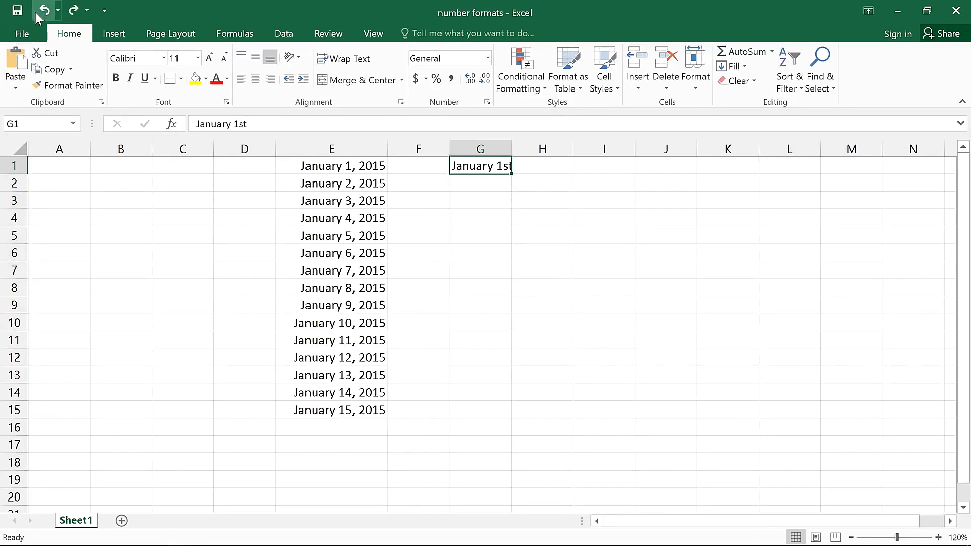
- Change the entry in cell G1 to January 1 and fill the date series down through G15
double_click(506, 166)
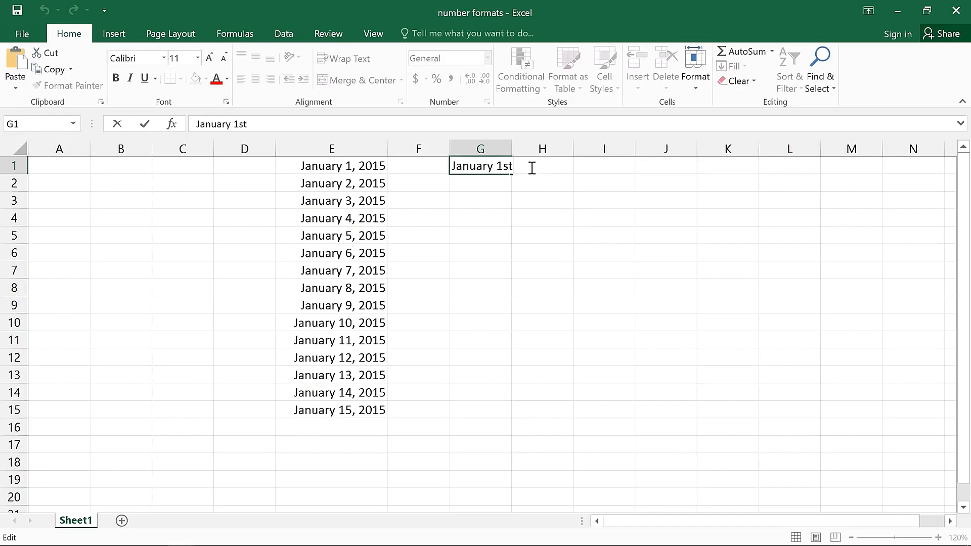
key(BackSpace)
key(BackSpace)
key(Return)
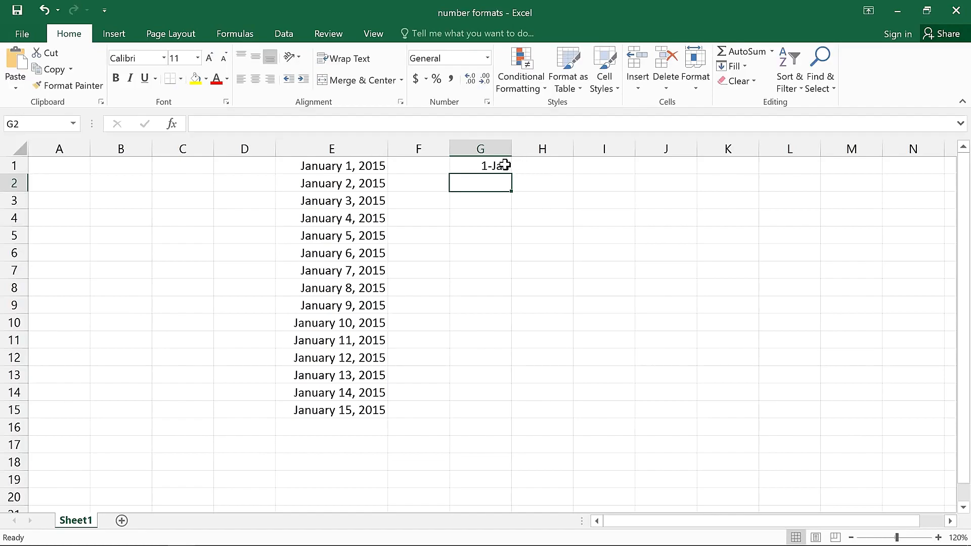
click(506, 164)
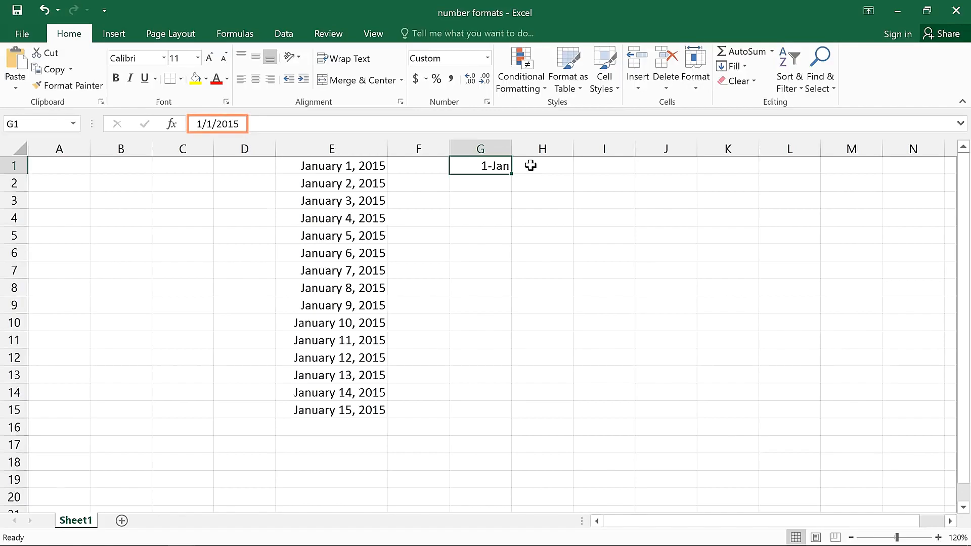
drag(511, 174, 501, 426)
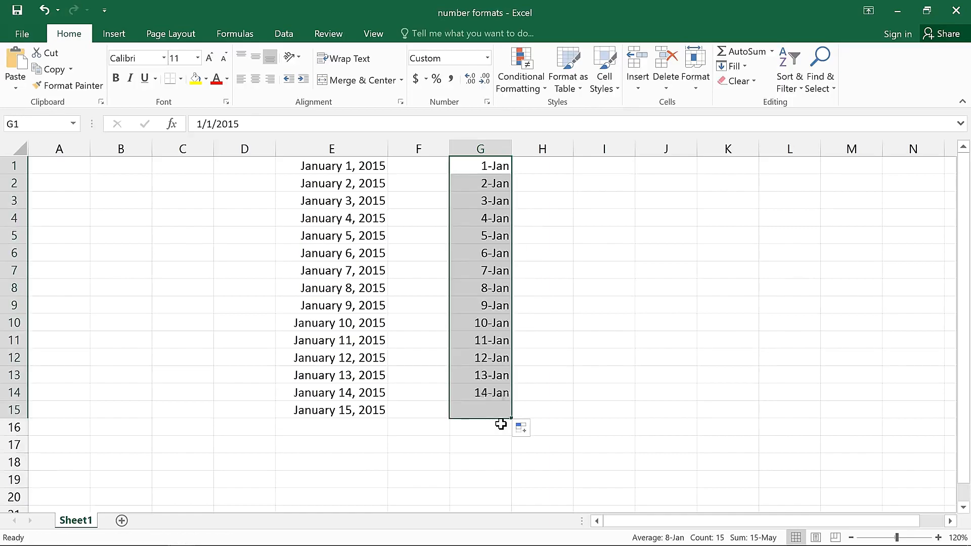
- Enter 8% in cell I1 and apply the General number format to it
click(597, 166)
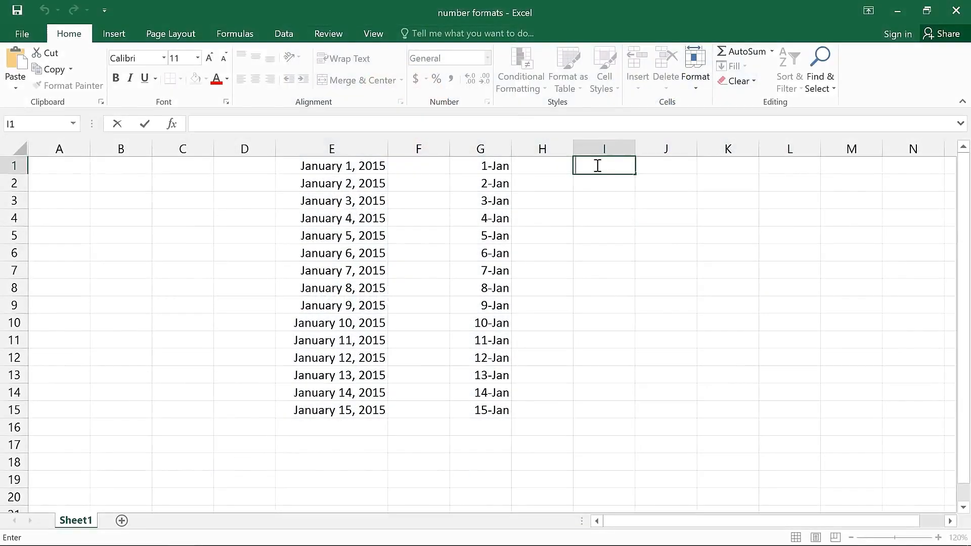
text(8%)
key(ctrl+Return)
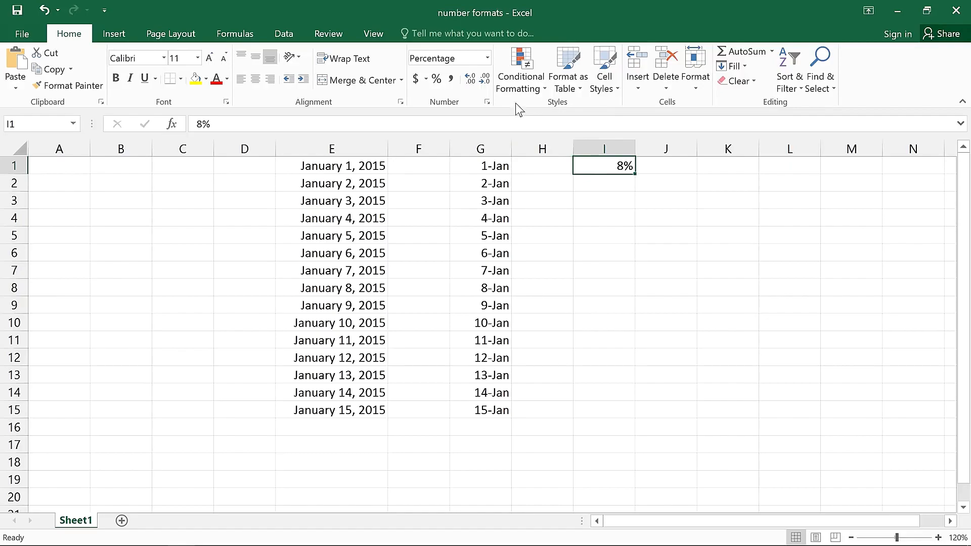
click(491, 59)
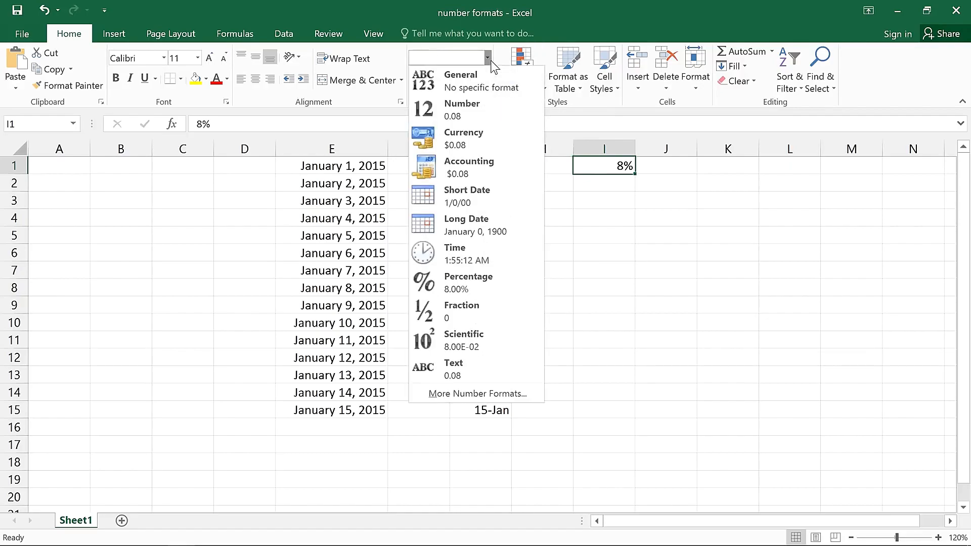
click(490, 73)
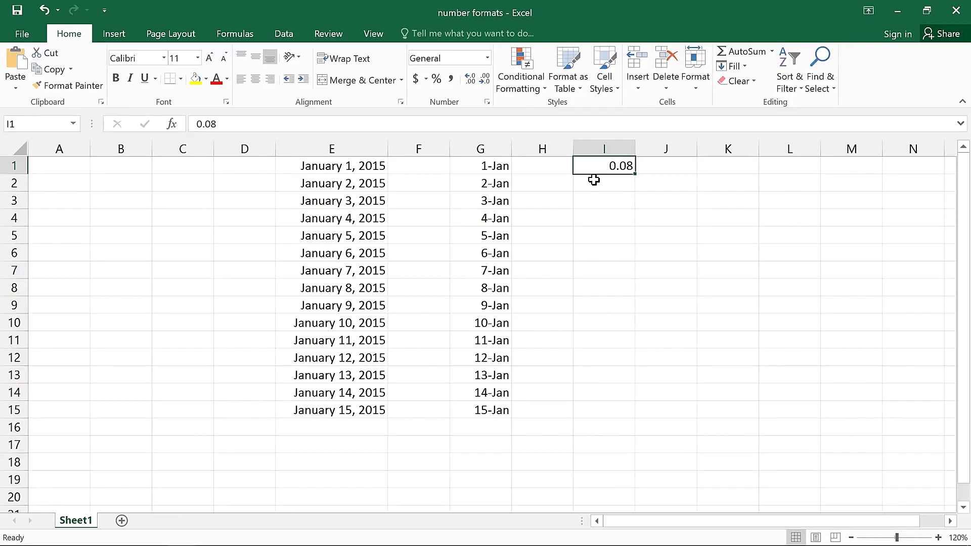
- Enter 8 in cell J1 and apply the percentage format to it
click(649, 166)
text(8)
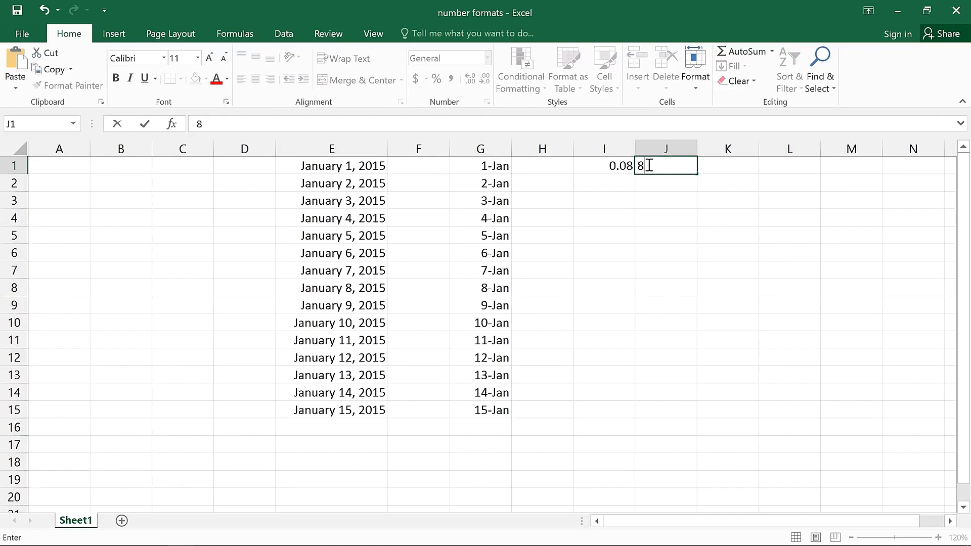
key(Return)
click(648, 165)
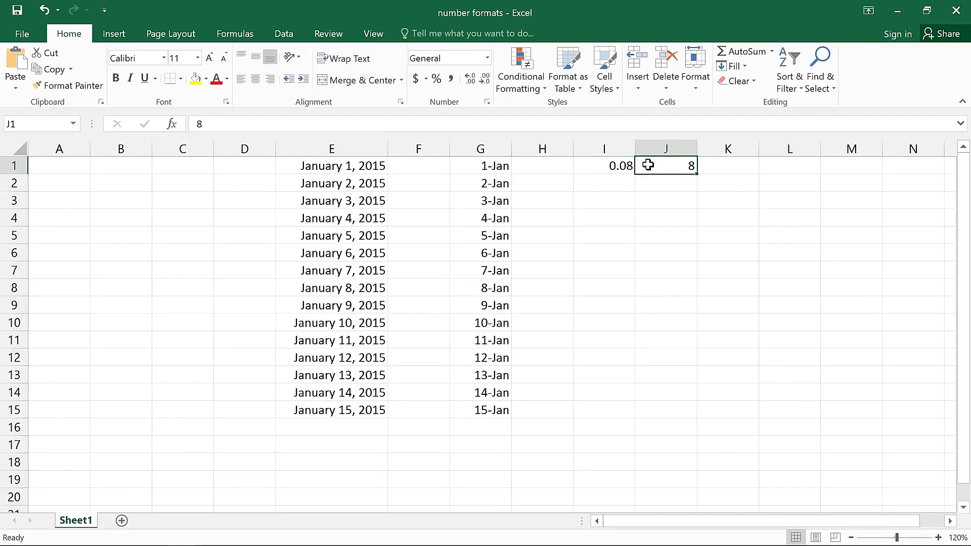
click(435, 80)
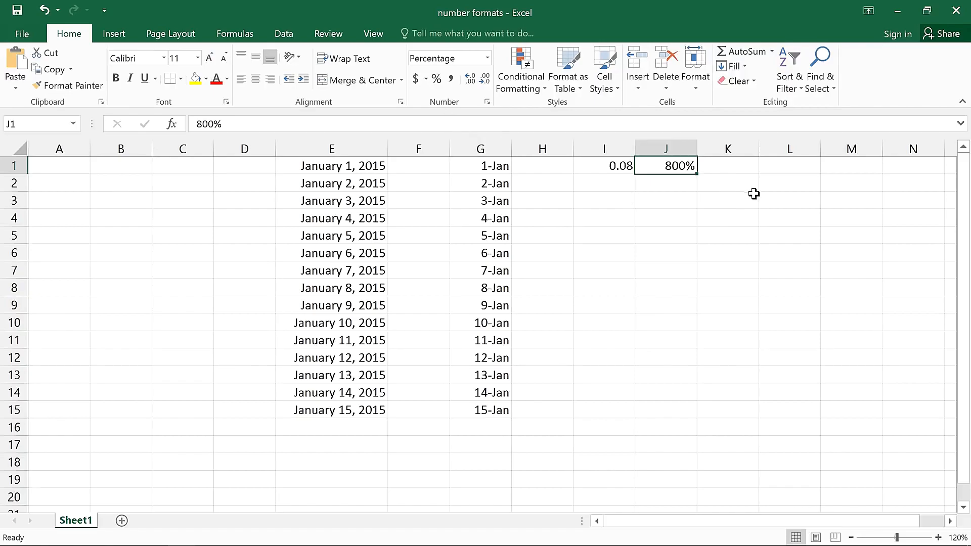
- Enter the currency amount $19.95 in cell L1
click(769, 166)
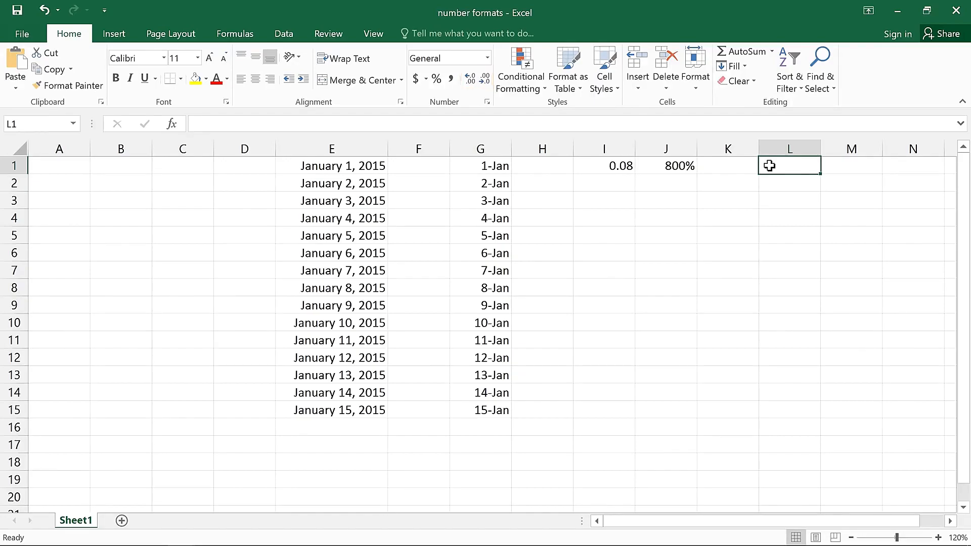
double_click(770, 166)
text($)
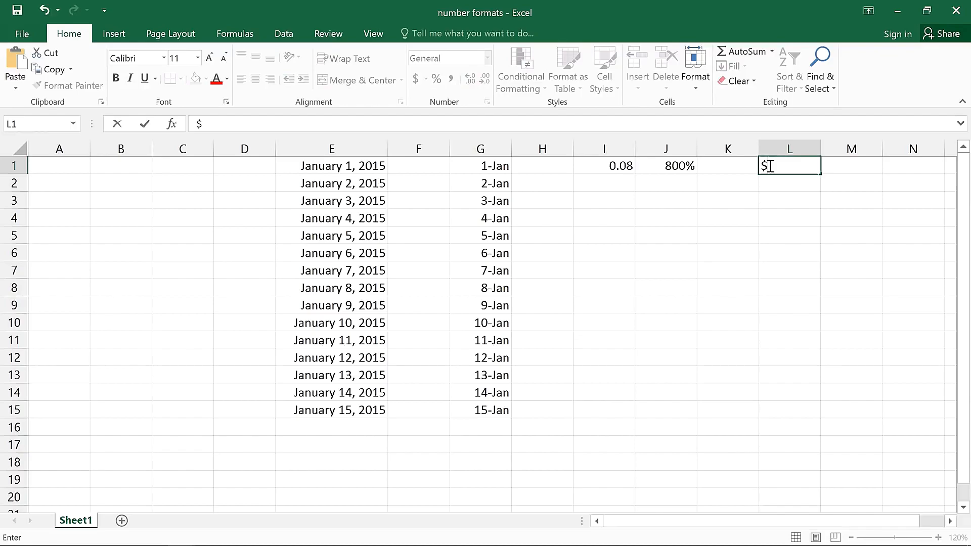
text(19.95)
key(Return)
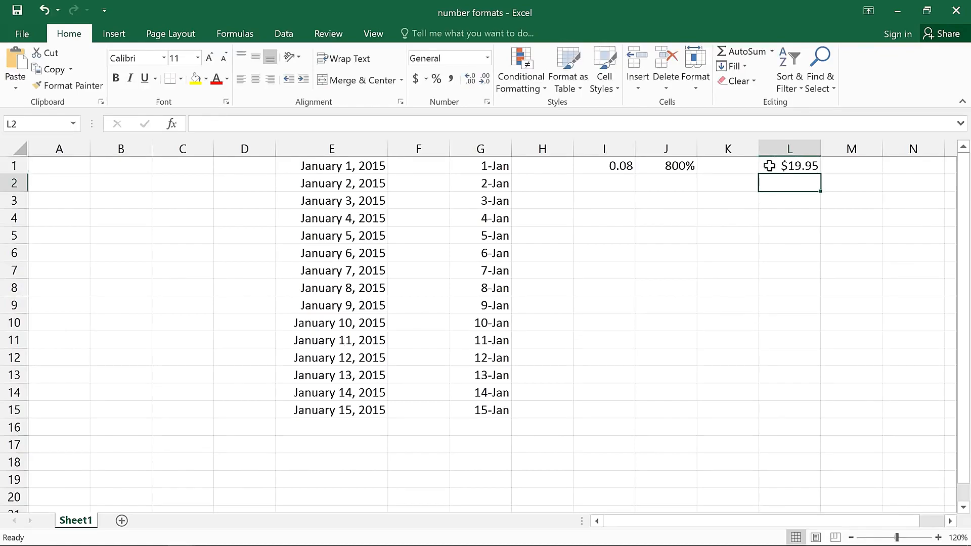
- Increase the displayed decimals of the amount in L1 to four places and reduce them to zero
click(769, 166)
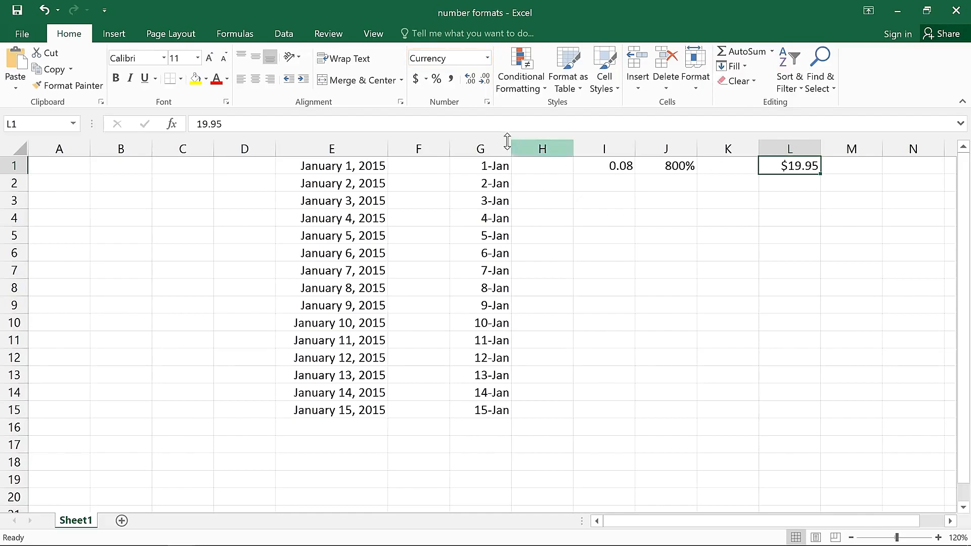
click(471, 80)
click(471, 80)
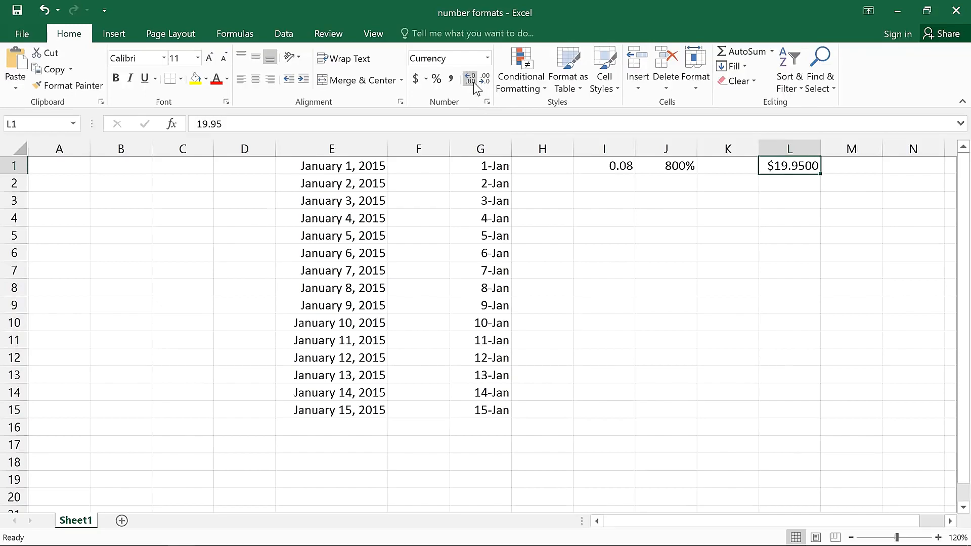
click(483, 81)
click(481, 81)
click(481, 81)
click(481, 81)
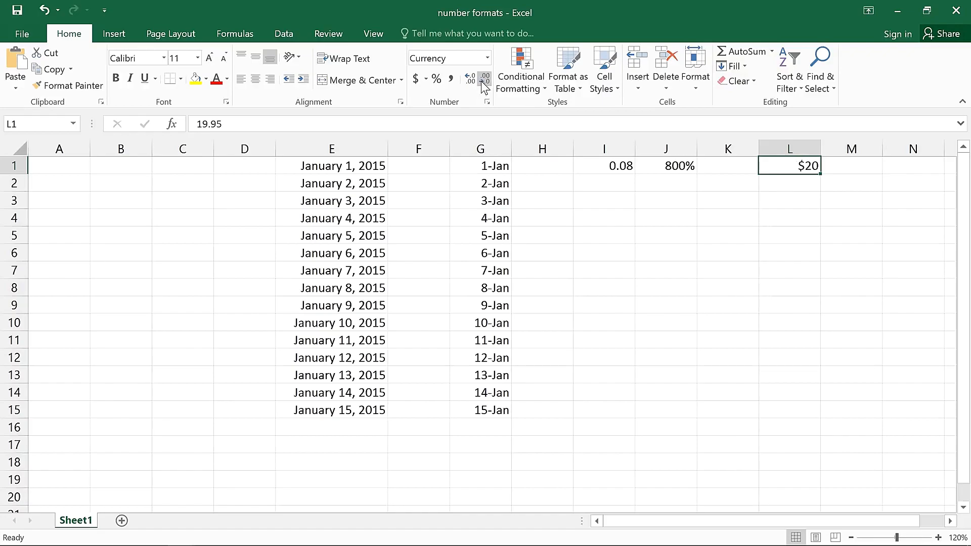